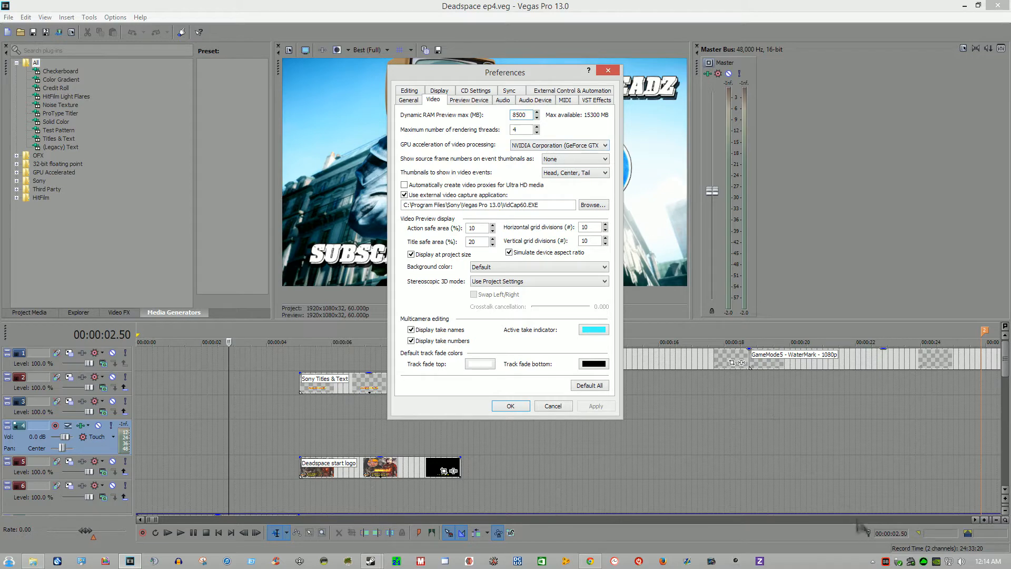
{"action": "left_click", "coordinate": [873, 562]}
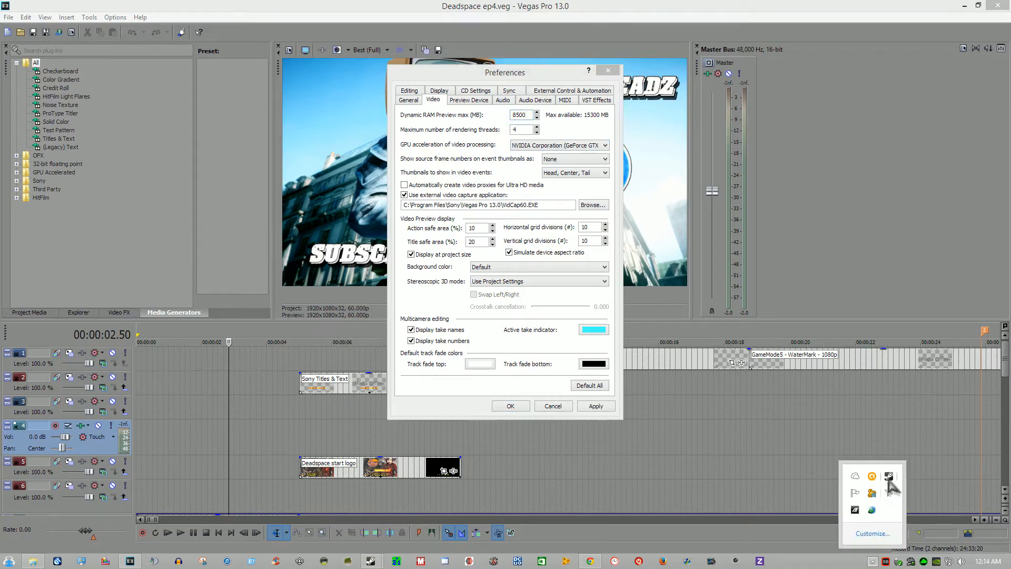
{"action": "left_click", "coordinate": [531, 121]}
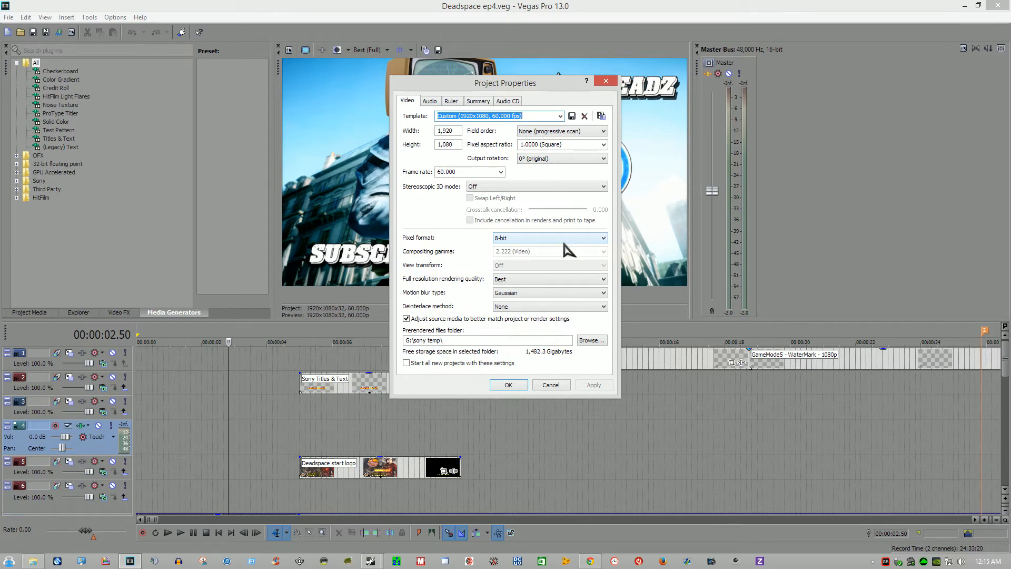
Step: Review the pixel format and full-resolution rendering quality options in the project's video properties
{"action": "left_click", "coordinate": [580, 238]}
{"action": "left_click", "coordinate": [580, 238]}
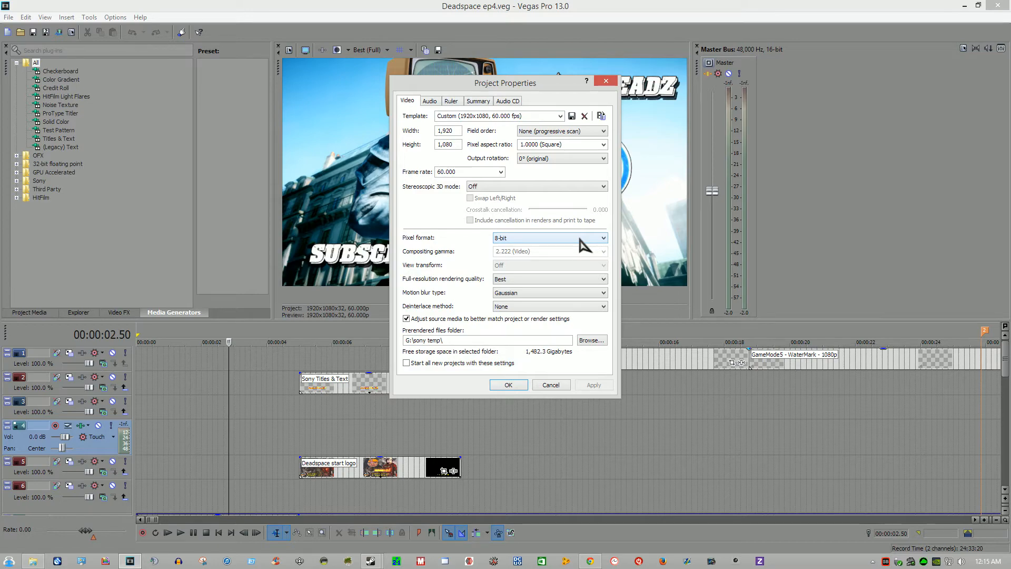
{"action": "left_click", "coordinate": [581, 280]}
{"action": "left_click", "coordinate": [580, 282]}
Step: Open the Render As settings, show all formats instead of only favorites, and look at the Sony Tablet templates under MainConcept AVC/AAC
{"action": "left_click", "coordinate": [3, 18]}
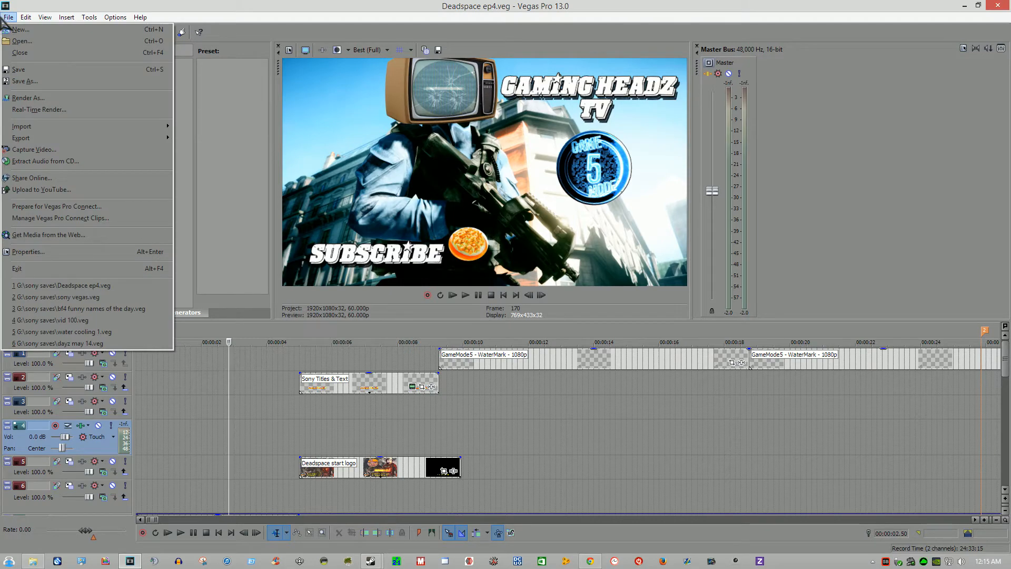
{"action": "left_click", "coordinate": [27, 98]}
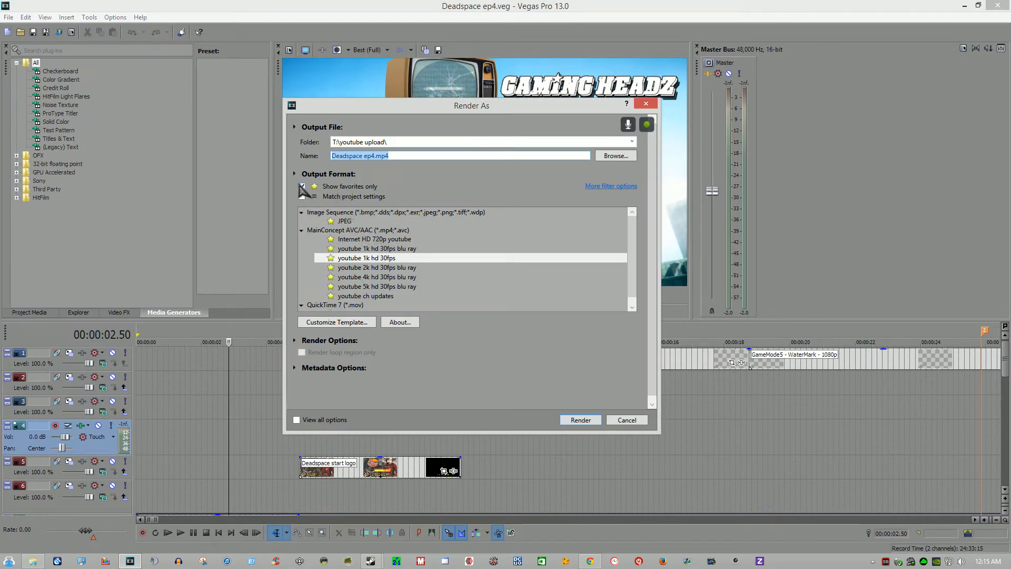
{"action": "left_click", "coordinate": [301, 187]}
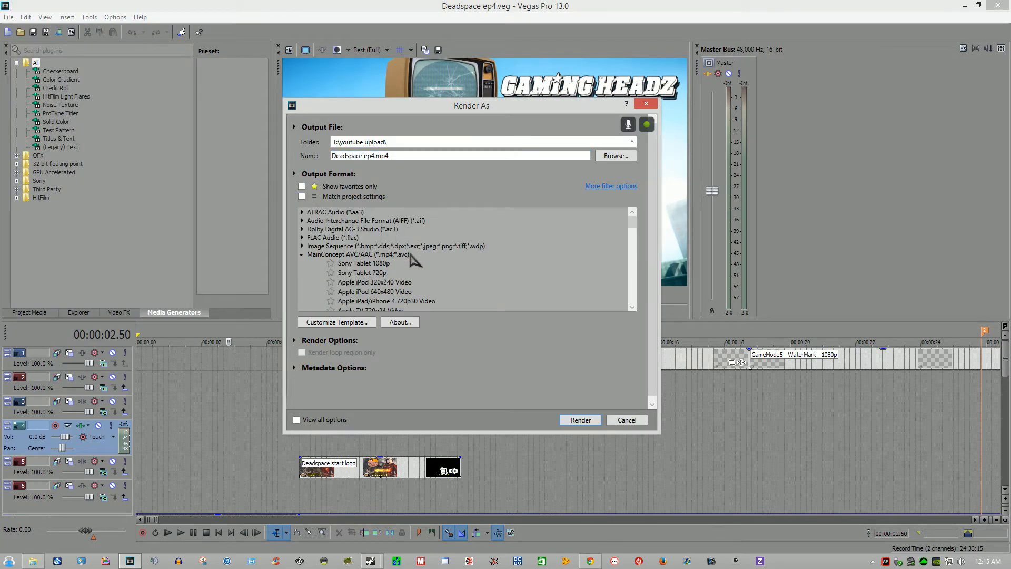
{"action": "left_click", "coordinate": [364, 259]}
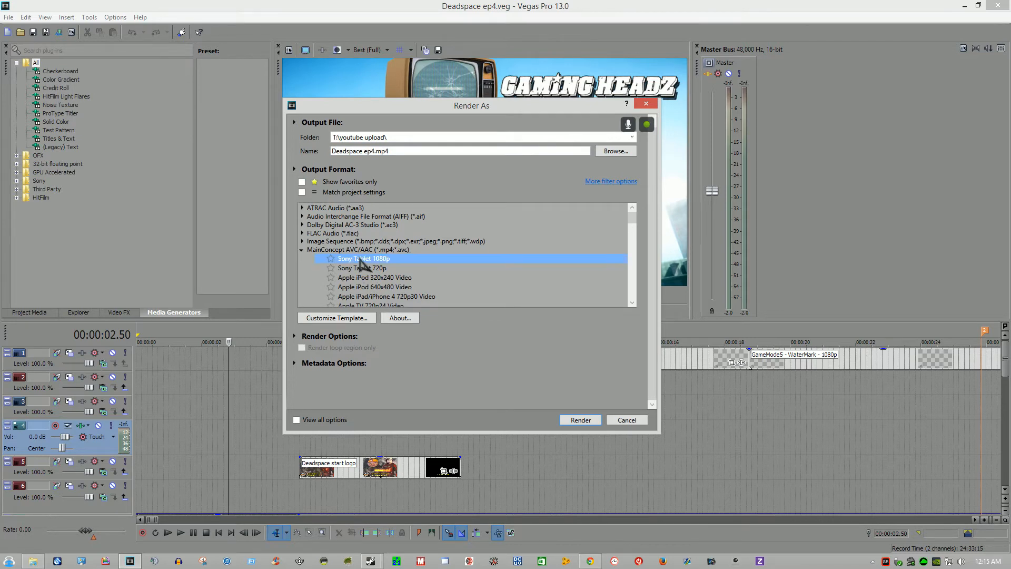
{"action": "left_click", "coordinate": [363, 268]}
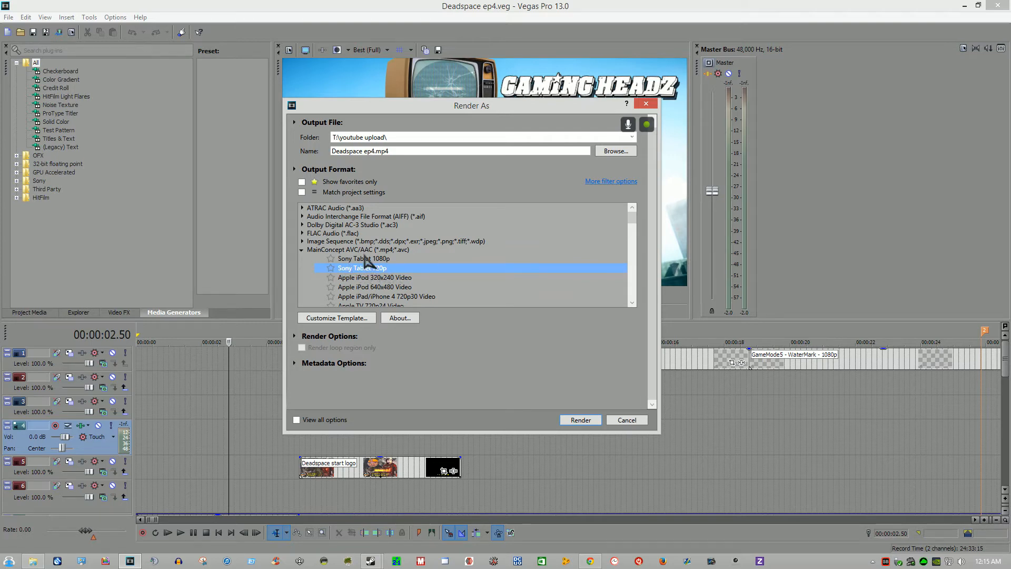
Step: Check the encode mode options in the Sony Tablet 1080p template's custom settings and leave without changes
{"action": "left_click", "coordinate": [364, 318]}
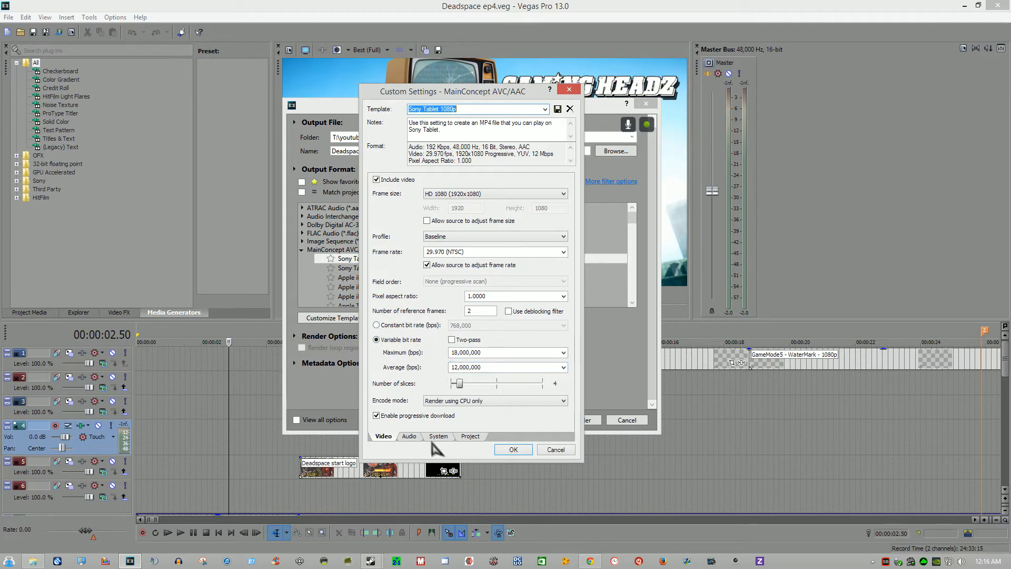
{"action": "left_click", "coordinate": [505, 401]}
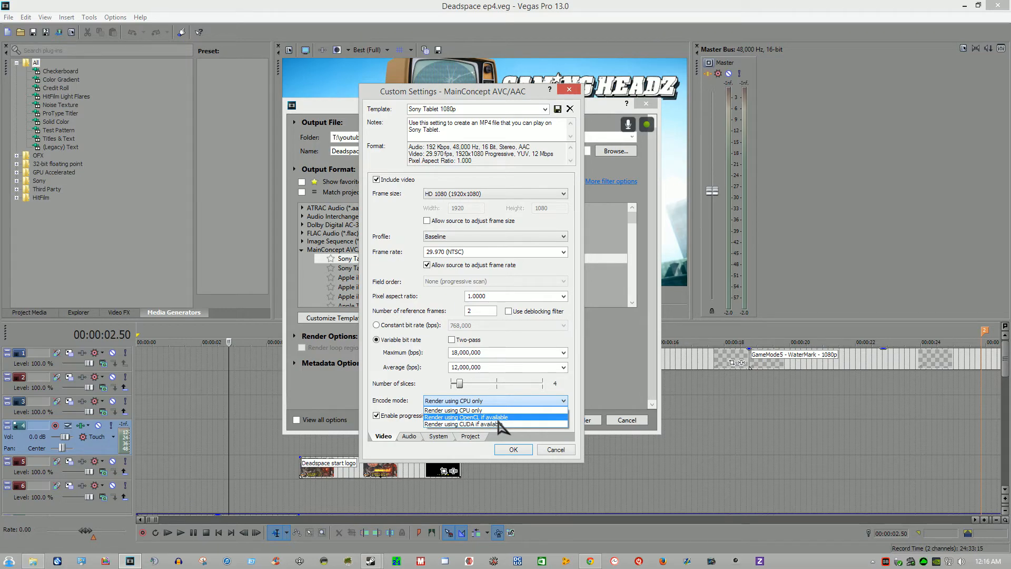
{"action": "left_click", "coordinate": [562, 449]}
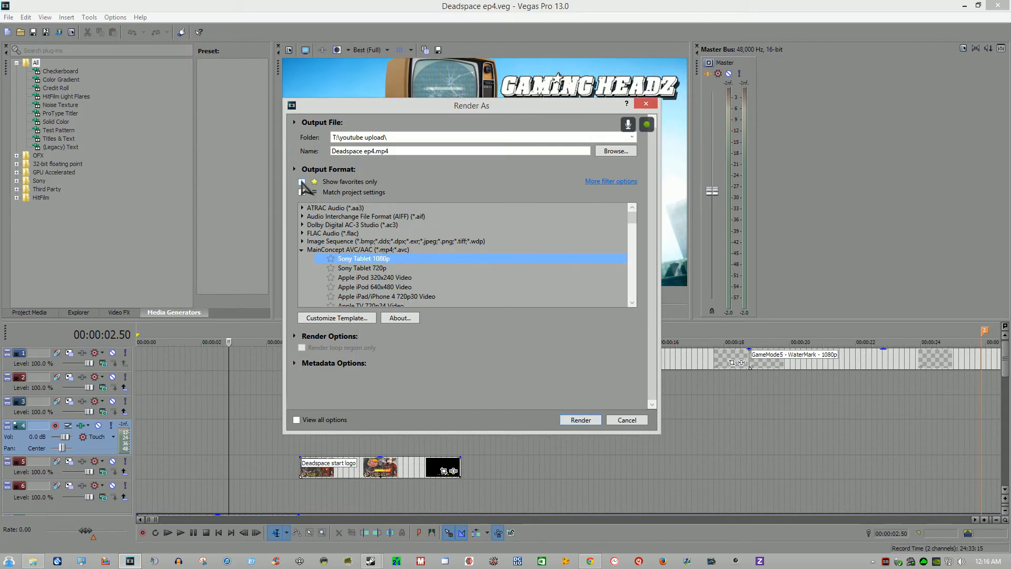
Step: Show only favorite templates and inspect the "youtube 1k hd 30fps blu ray" template's constant bit rate, encode mode and audio settings
{"action": "left_click", "coordinate": [302, 182]}
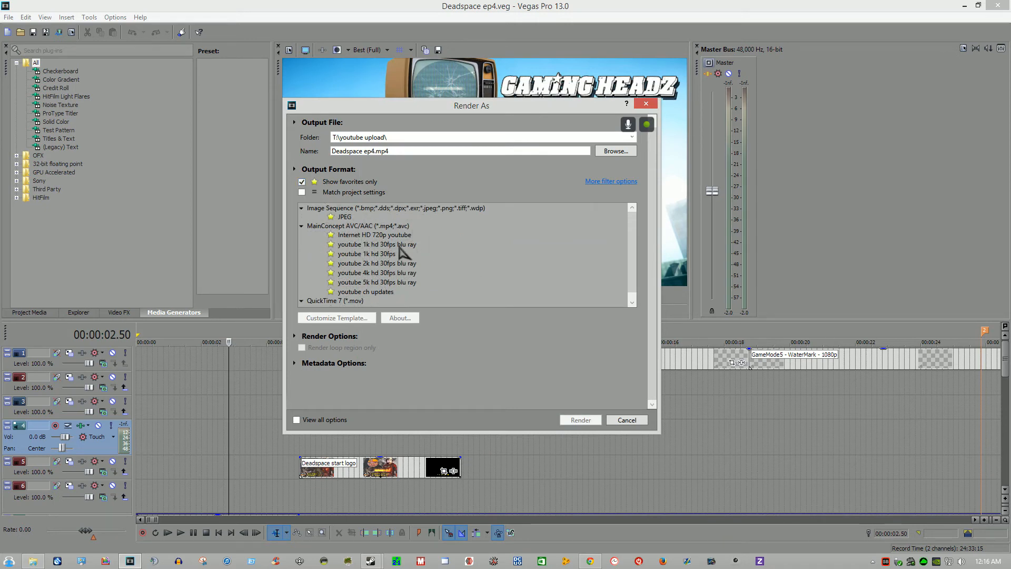
{"action": "left_click", "coordinate": [398, 245]}
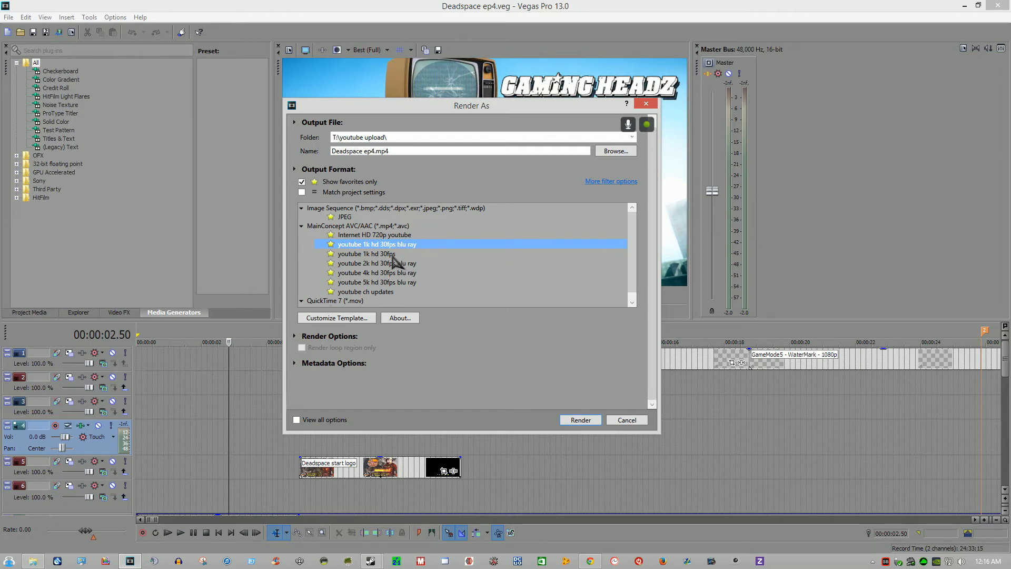
{"action": "left_click", "coordinate": [349, 320]}
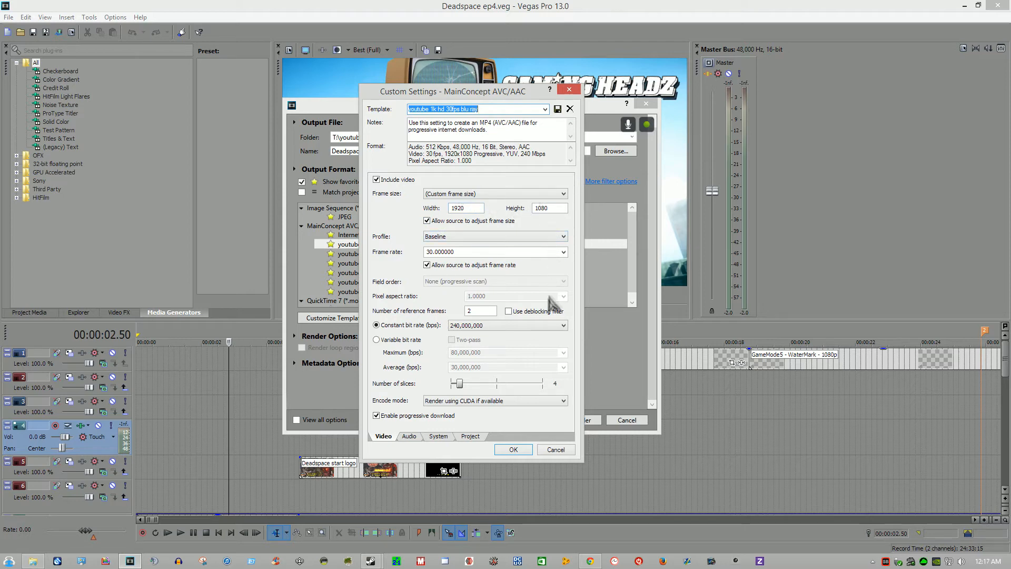
{"action": "left_click", "coordinate": [560, 331]}
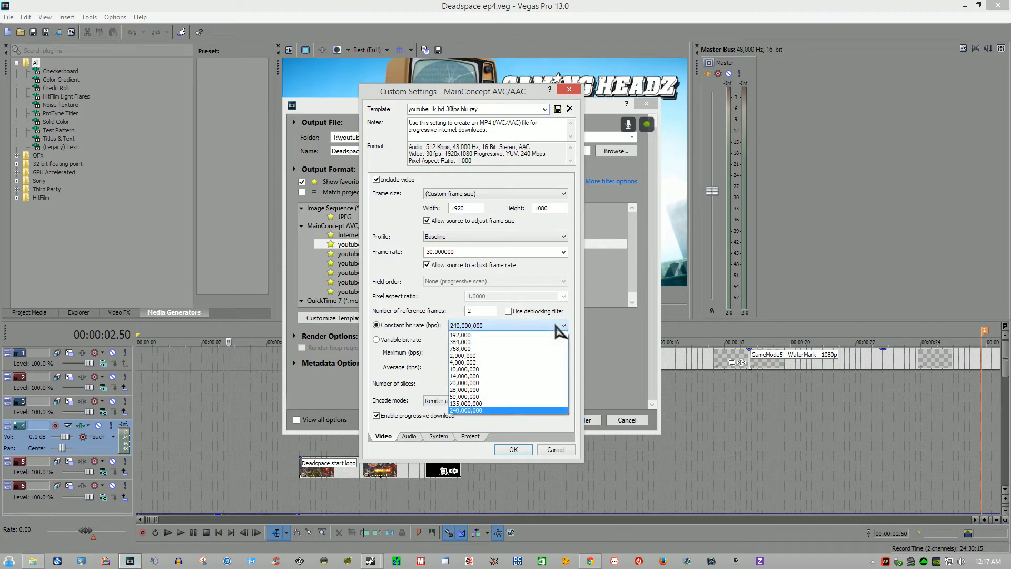
{"action": "left_click", "coordinate": [560, 329]}
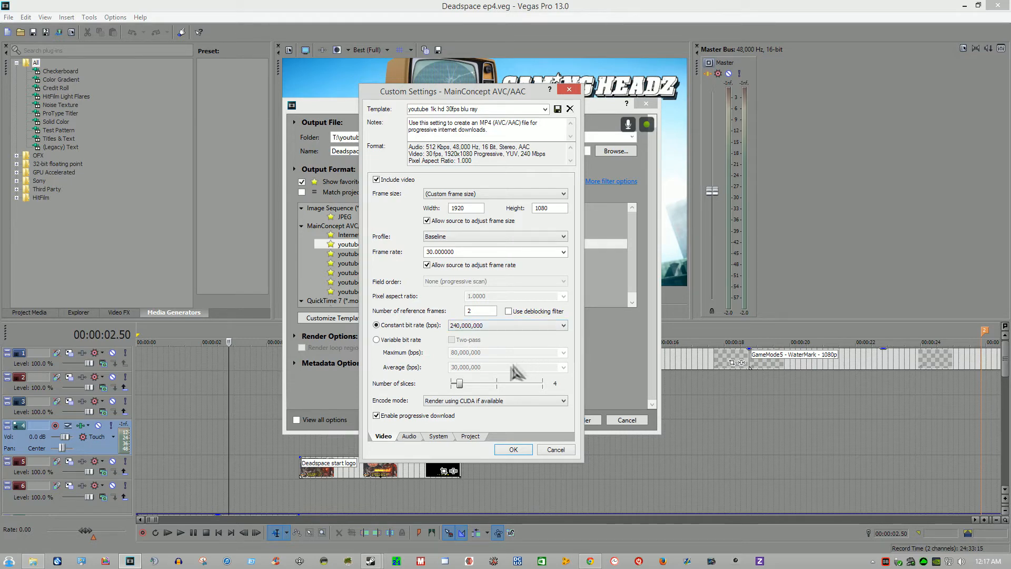
{"action": "left_click", "coordinate": [495, 406]}
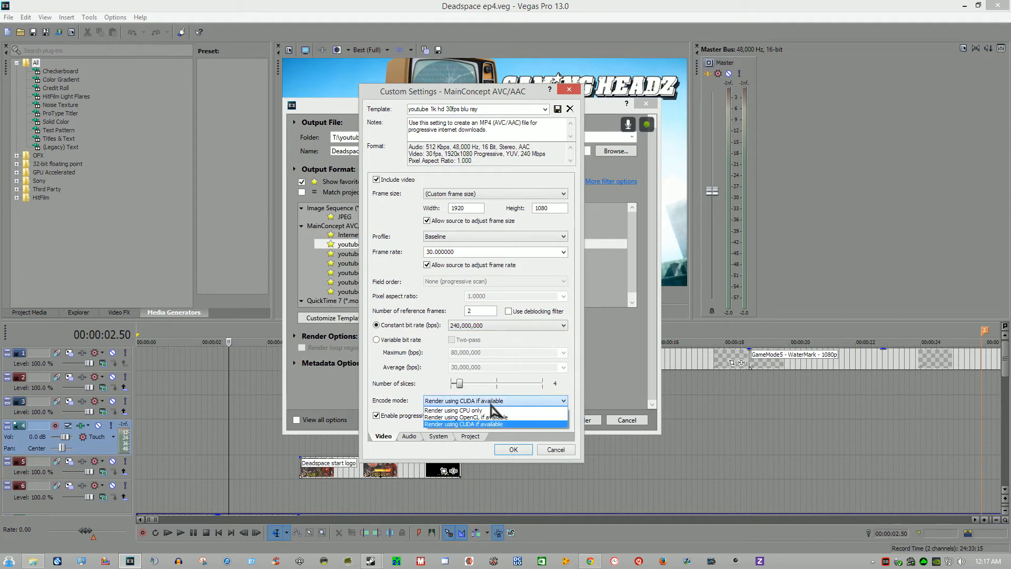
{"action": "left_click", "coordinate": [491, 405]}
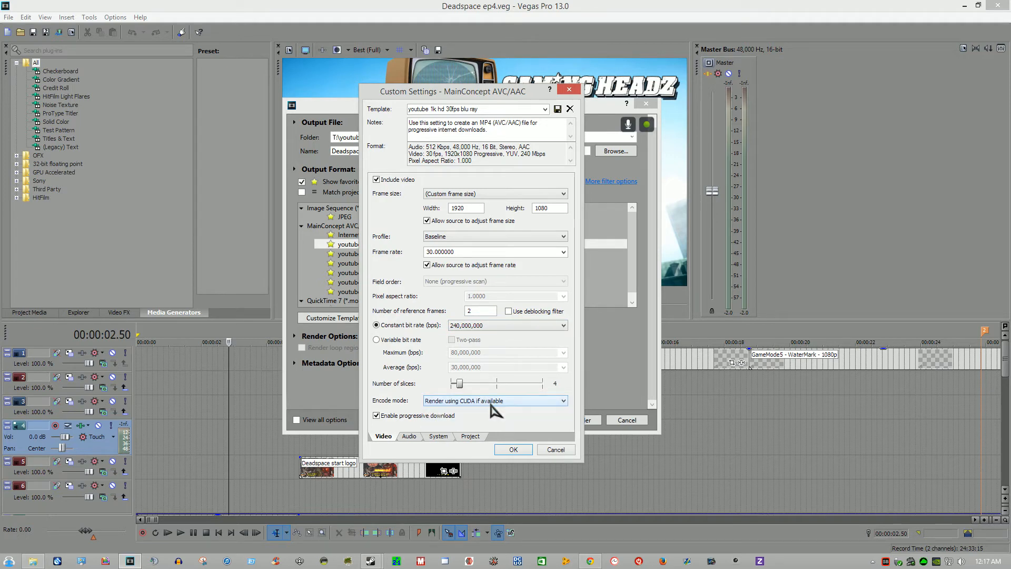
{"action": "left_click", "coordinate": [410, 436]}
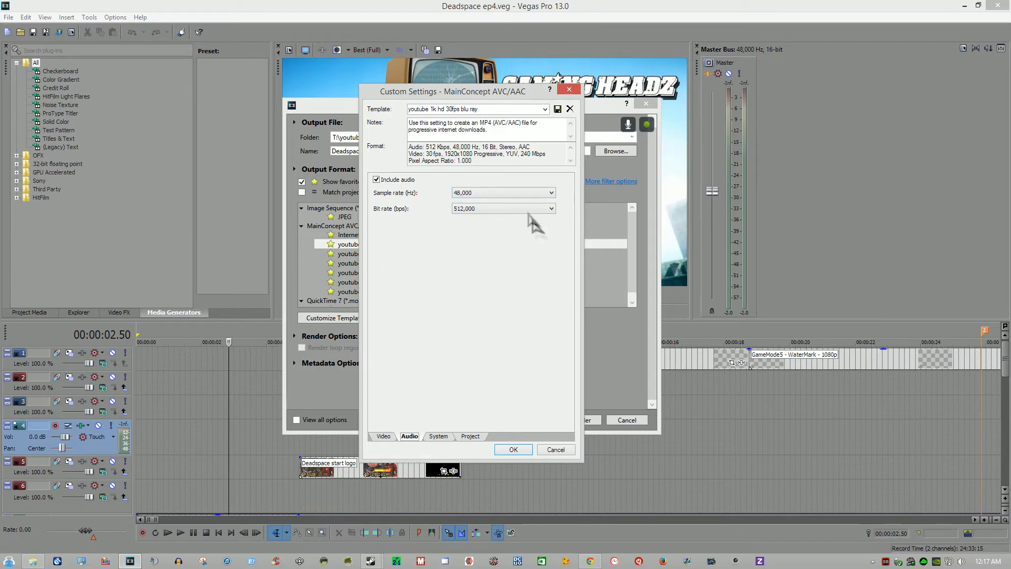
{"action": "left_click", "coordinate": [556, 450]}
Step: Inspect the constant bit rate choices of the "youtube 1k hd 30fps" template and leave its settings without changes
{"action": "left_click", "coordinate": [428, 264]}
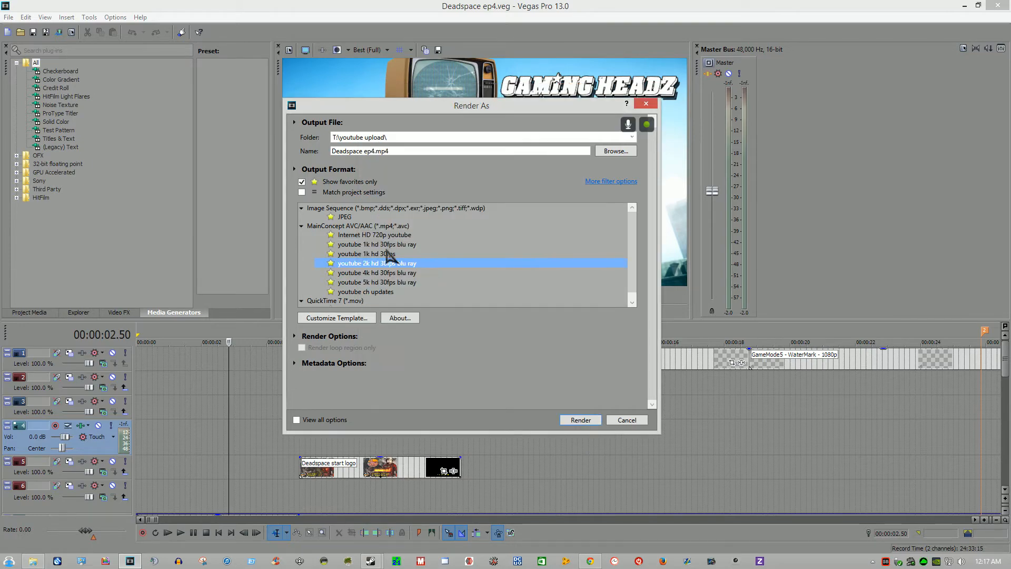
{"action": "left_click", "coordinate": [389, 255]}
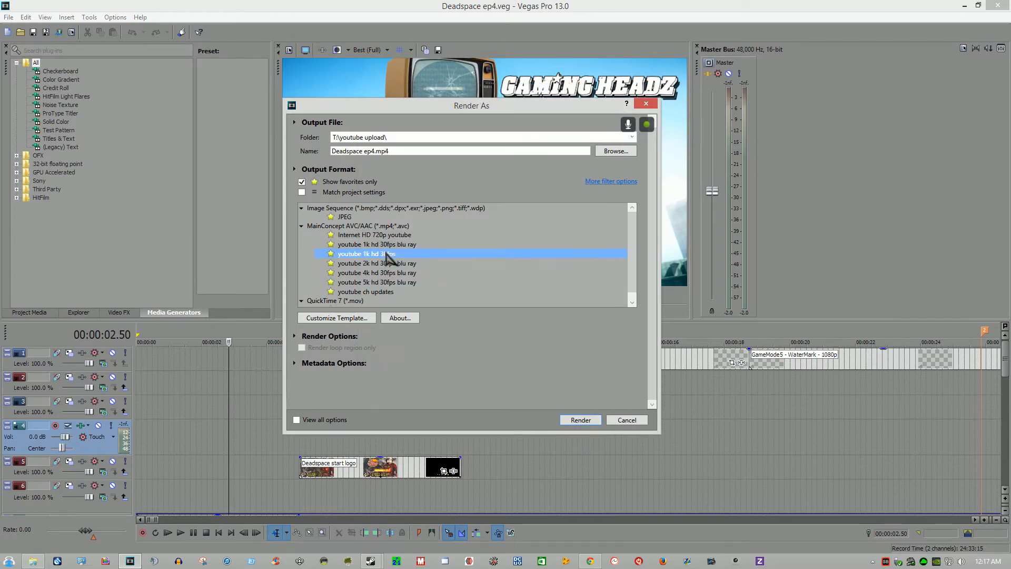
{"action": "left_click", "coordinate": [346, 318]}
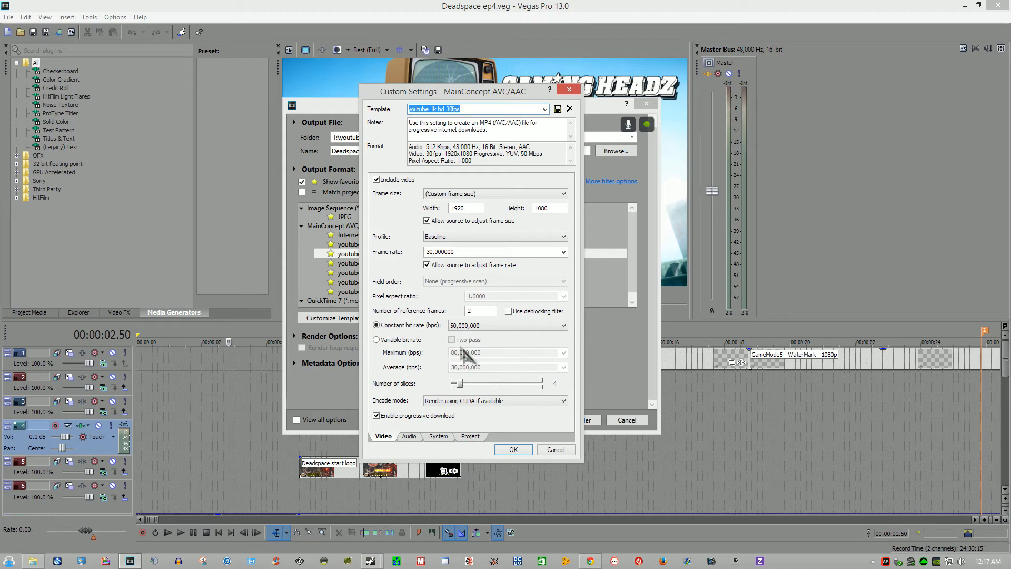
{"action": "left_click", "coordinate": [513, 325]}
{"action": "left_click", "coordinate": [514, 328]}
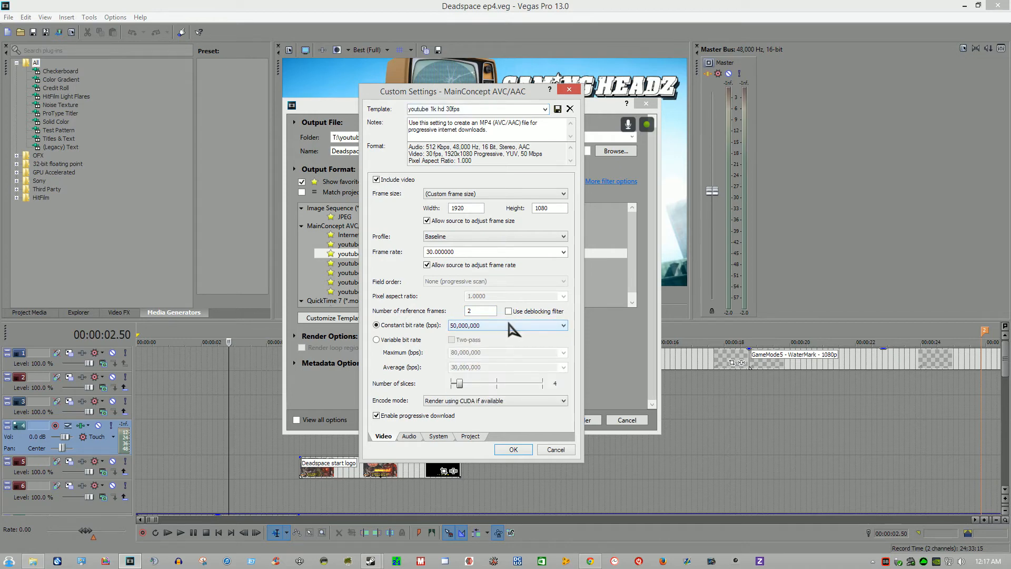
{"action": "left_click", "coordinate": [511, 327]}
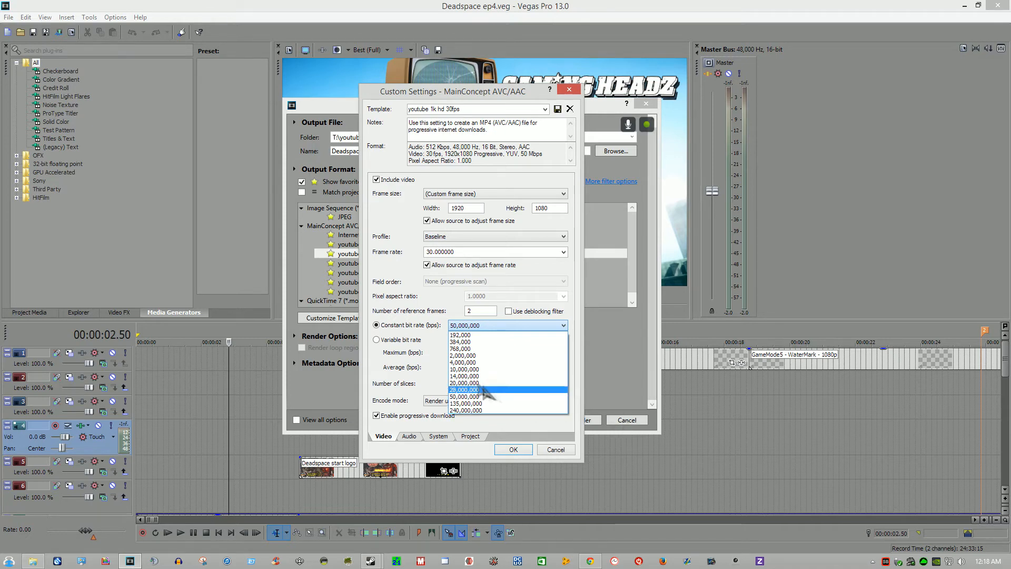
{"action": "left_click", "coordinate": [558, 452]}
Step: Inspect the custom settings of the "youtube 5k hd 30fps blu ray" template and leave the Render As settings without rendering
{"action": "left_click", "coordinate": [408, 284]}
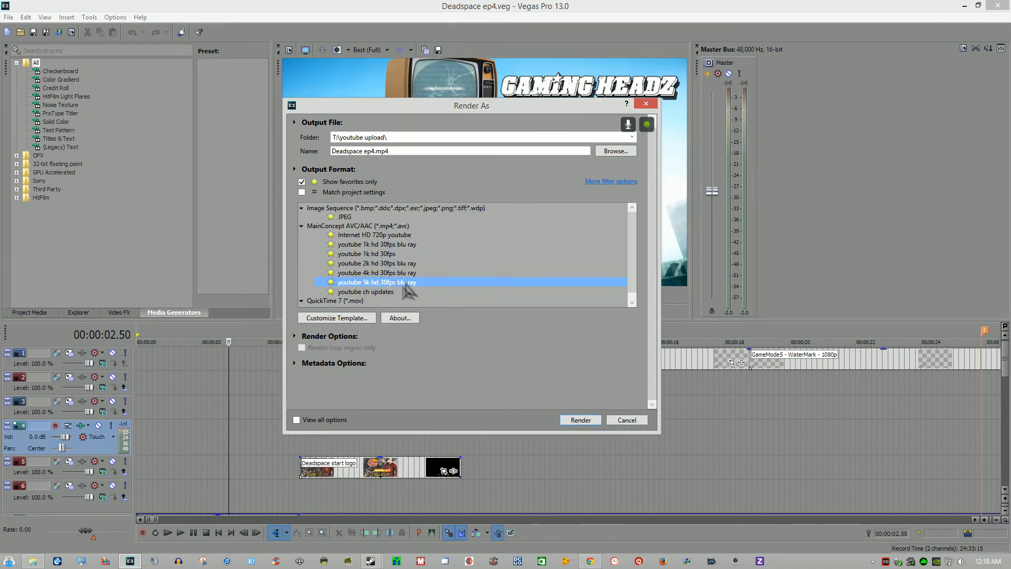
{"action": "left_click", "coordinate": [333, 318]}
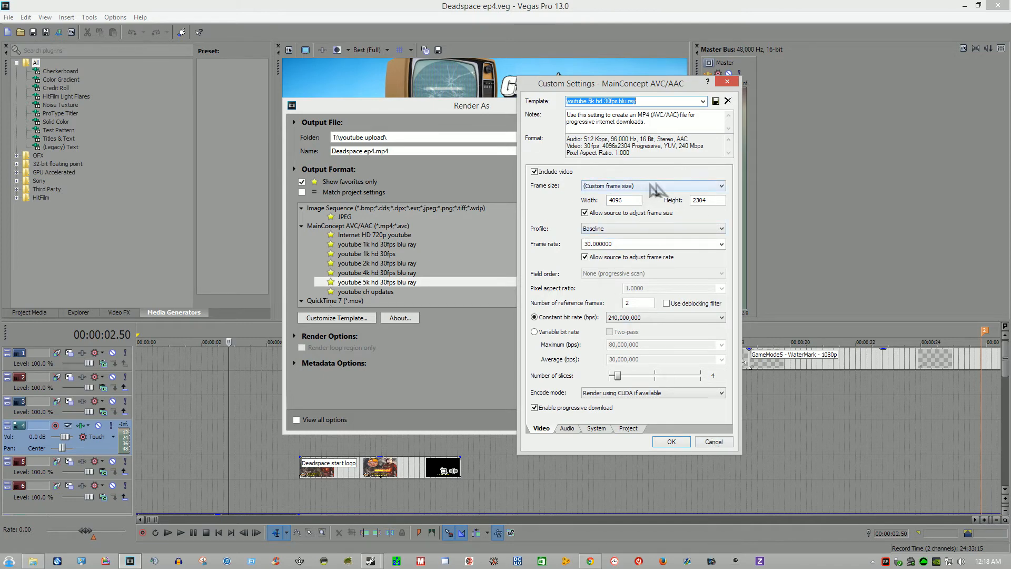
{"action": "left_click", "coordinate": [715, 442]}
{"action": "left_click", "coordinate": [643, 424]}
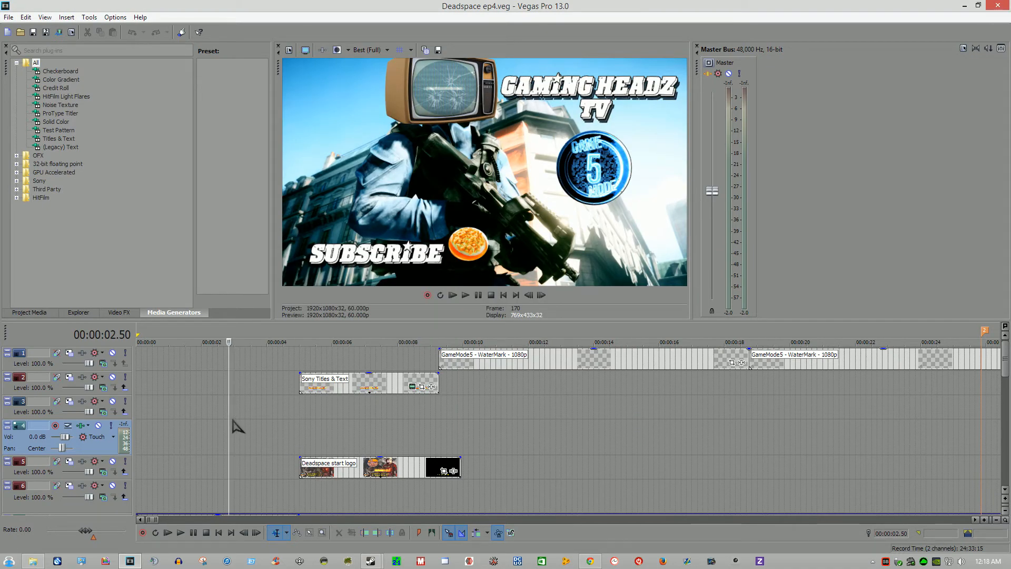
Step: Open the video track effects of the "main flim" track and examine its Color Corrector parameters
{"action": "scroll", "coordinate": [233, 425], "scroll_direction": "down", "scroll_amount": 5}
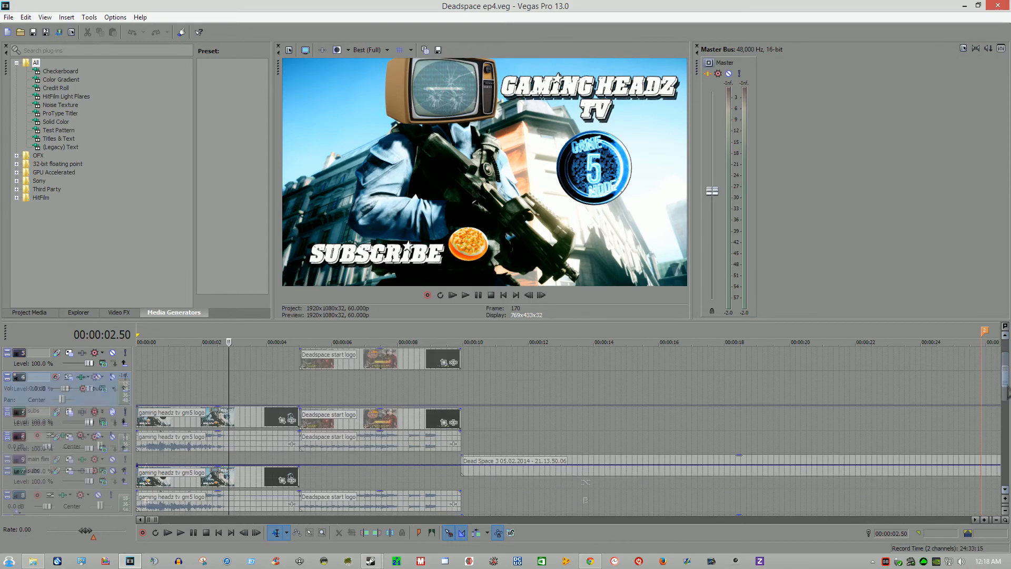
{"action": "left_click", "coordinate": [95, 402]}
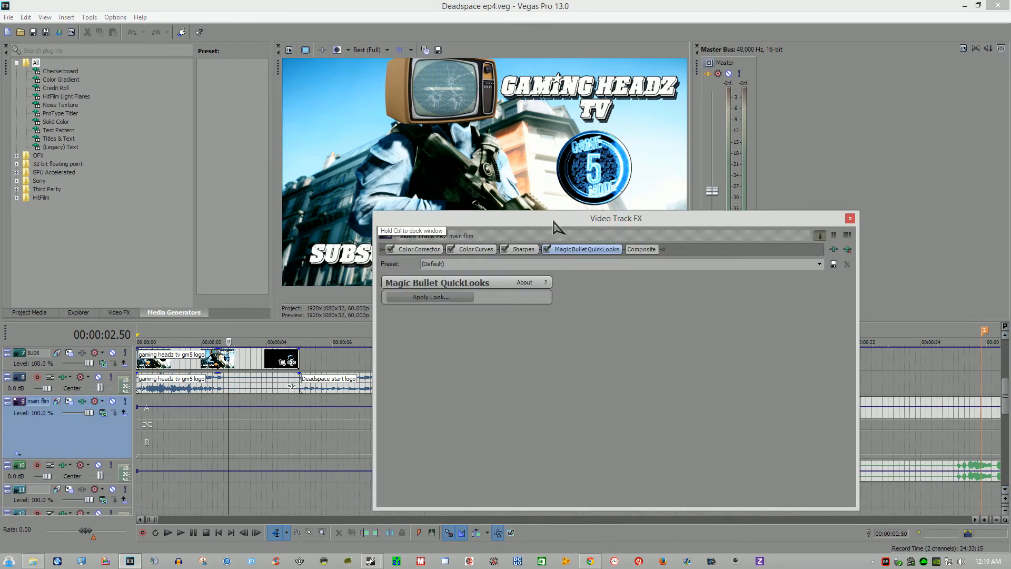
{"action": "left_click_drag", "start_coordinate": [597, 250], "coordinate": [607, 272]}
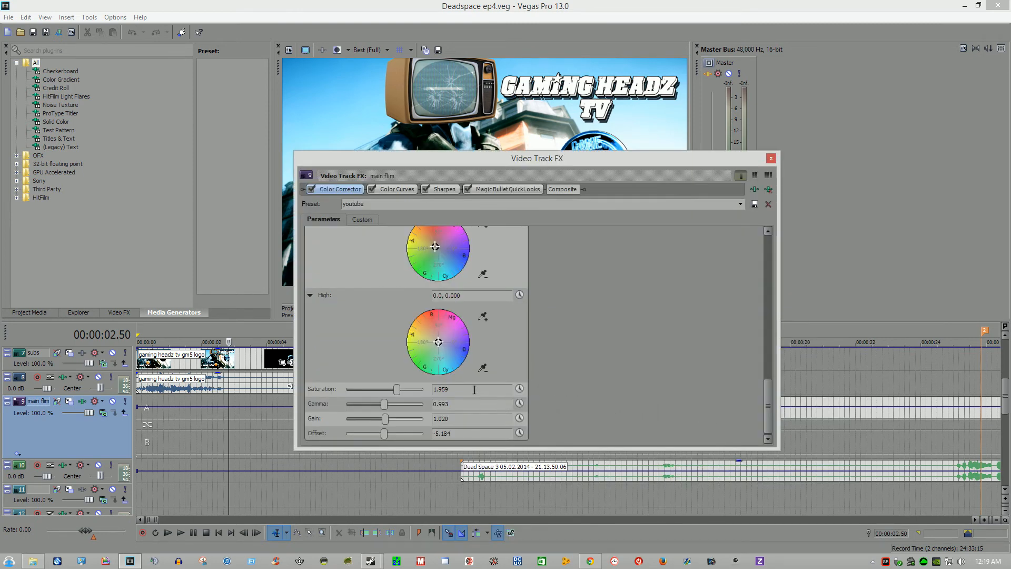
Step: Apply the (youtube) preset to the Color Curves effect on the "main flim" track
{"action": "left_click", "coordinate": [395, 189]}
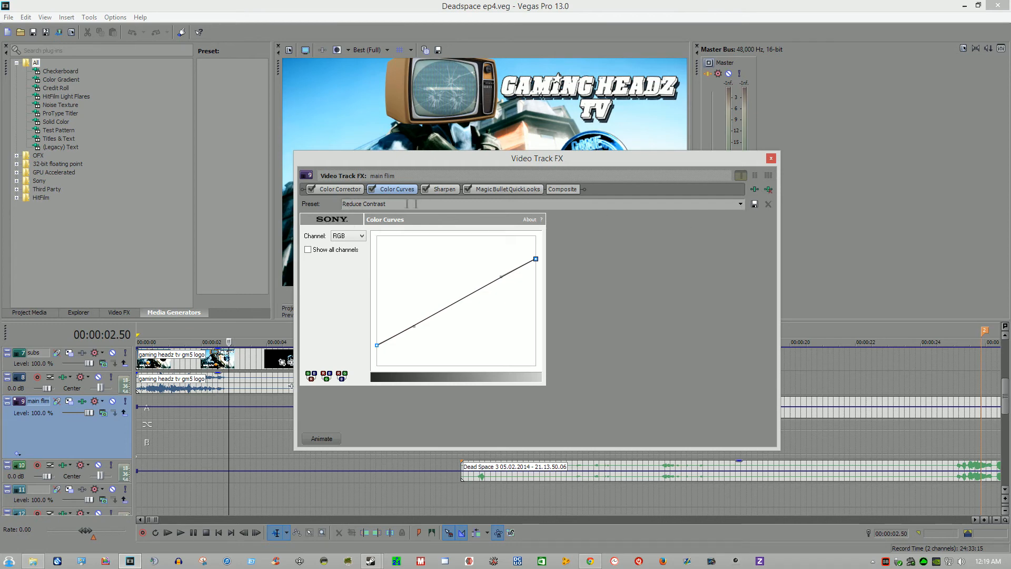
{"action": "left_click", "coordinate": [741, 205]}
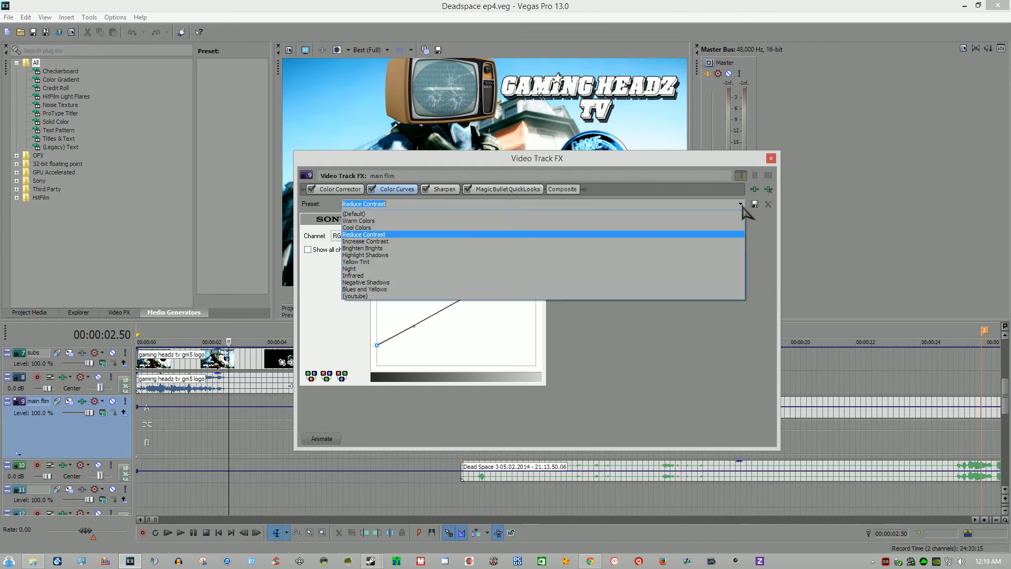
{"action": "left_click", "coordinate": [615, 297]}
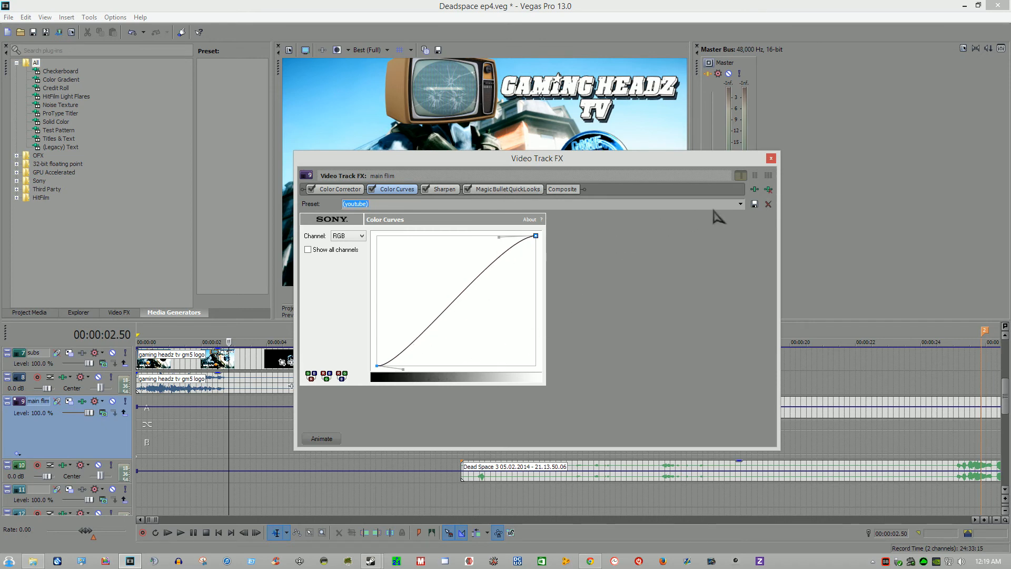
Step: Locate Sony Color Corrector and Sony Color Curves in the full FX plug-in list and close the chooser without adding anything
{"action": "left_click", "coordinate": [755, 189]}
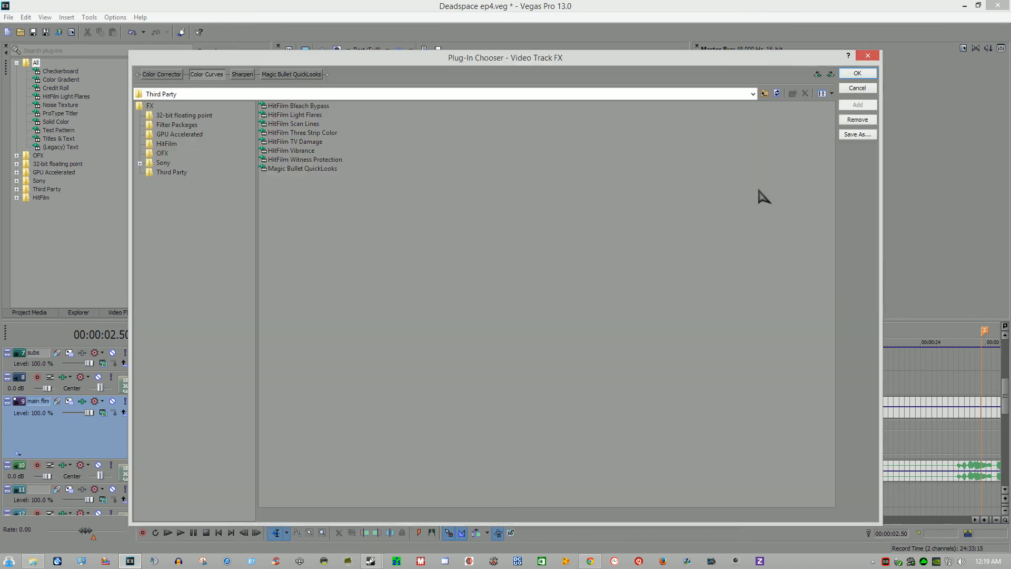
{"action": "left_click", "coordinate": [151, 105]}
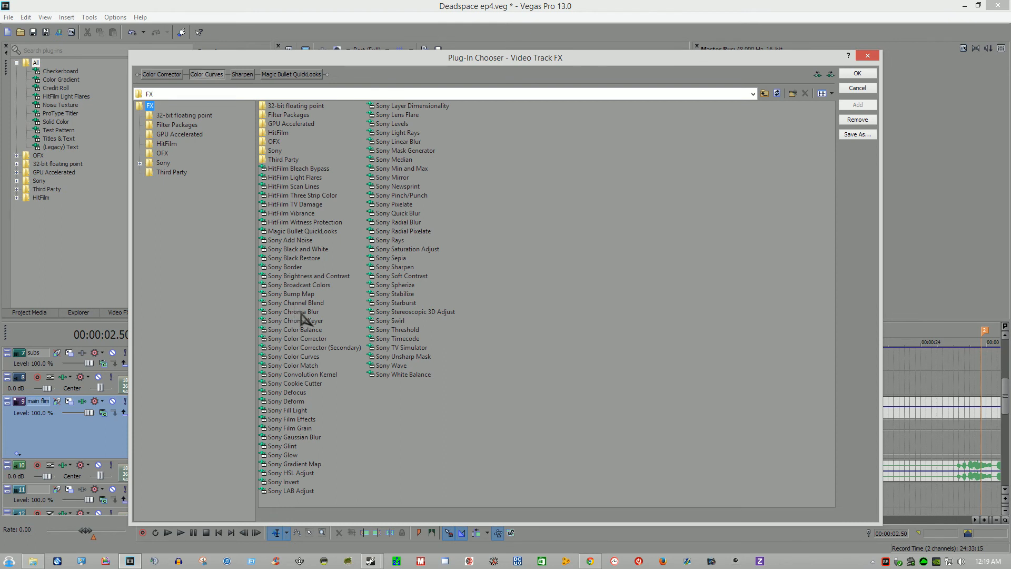
{"action": "left_click", "coordinate": [307, 340]}
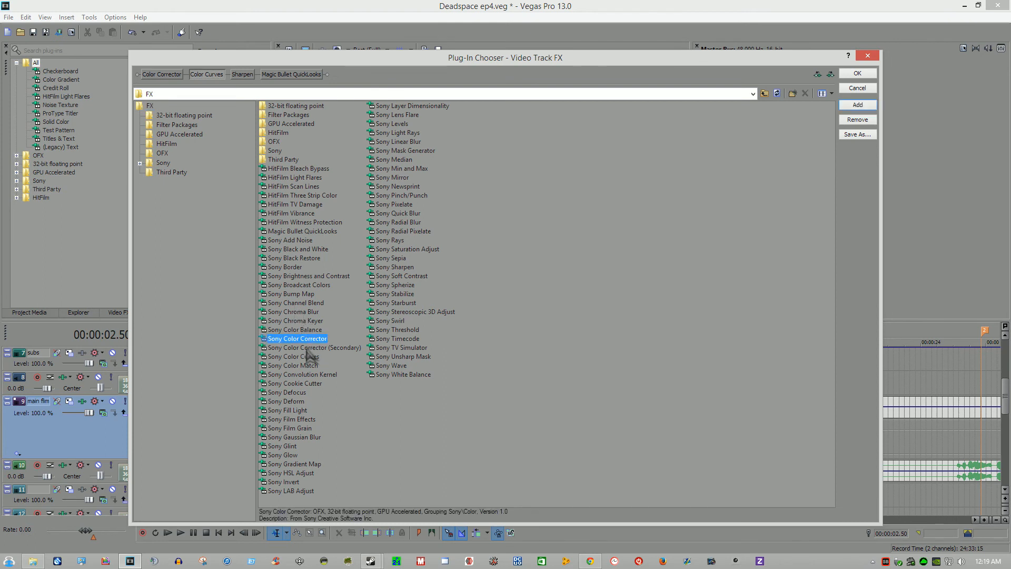
{"action": "left_click", "coordinate": [310, 357]}
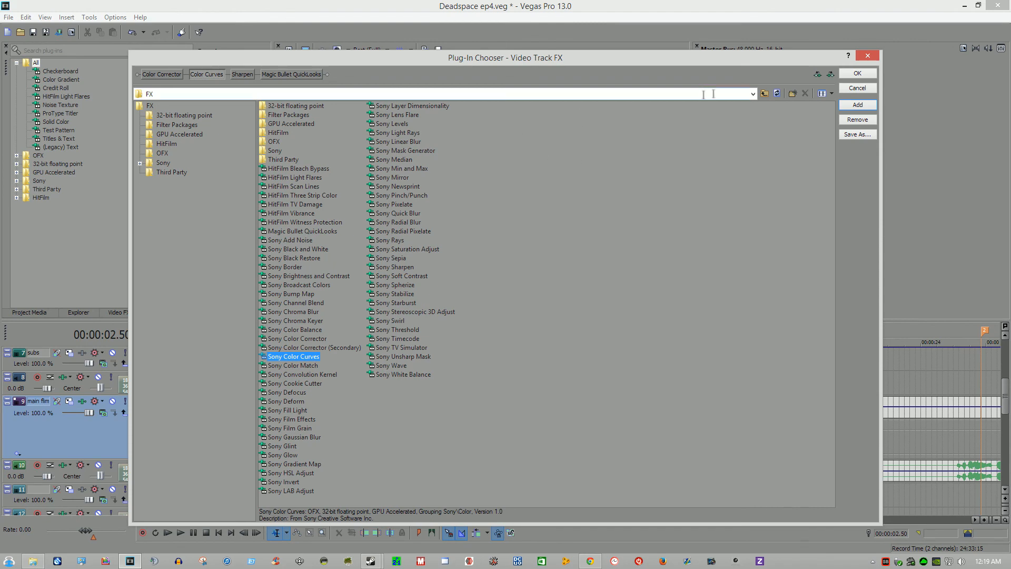
{"action": "left_click", "coordinate": [877, 55]}
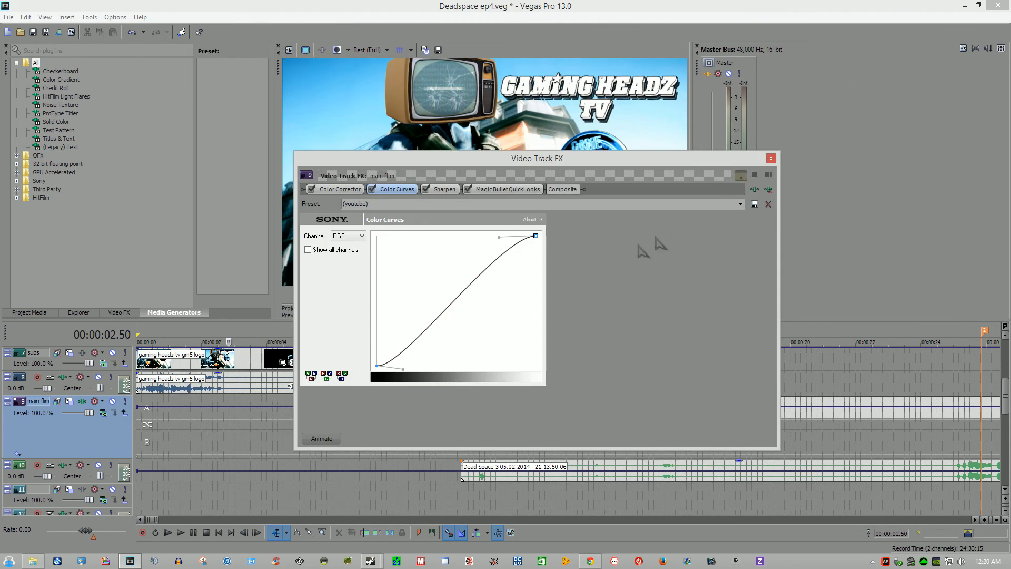
Step: Check the amount of the track's Sharpen effect and close the video track effects
{"action": "left_click", "coordinate": [443, 190]}
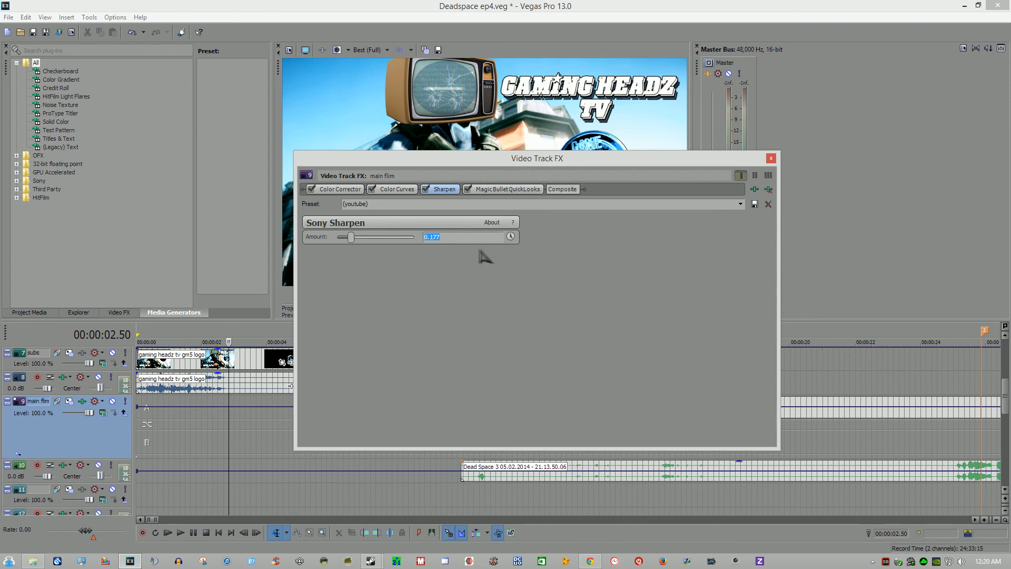
{"action": "left_click", "coordinate": [771, 158]}
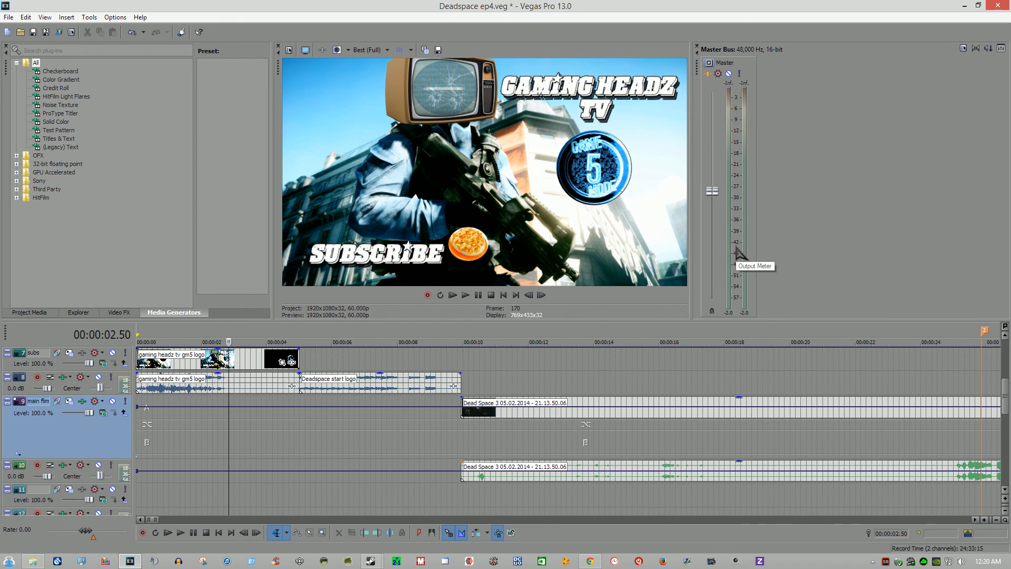